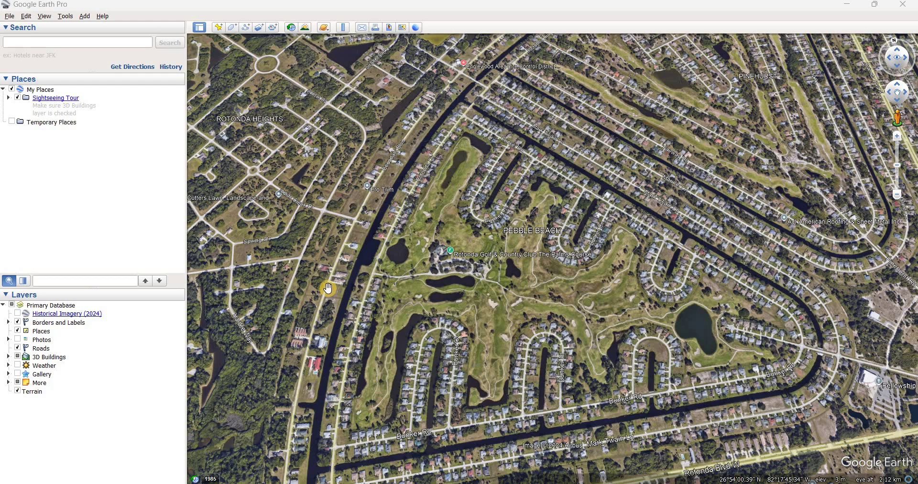
Step: Zoom in and pan to frame the sand bunkers of the Rotonda Golf & Country Club course
{"action": "scroll", "coordinate": [441, 212], "scroll_direction": "up", "scroll_amount": 5}
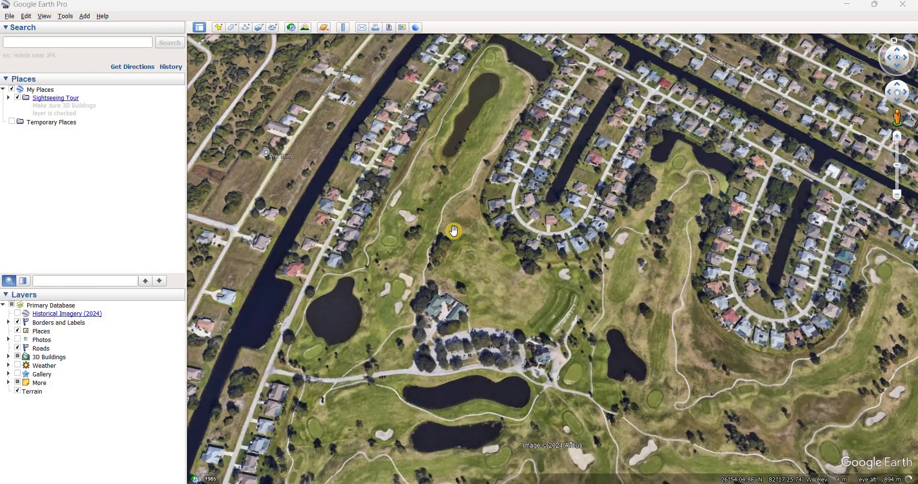
{"action": "left_click_drag", "start_coordinate": [453, 231], "coordinate": [514, 265]}
{"action": "left_click_drag", "start_coordinate": [506, 226], "coordinate": [494, 164]}
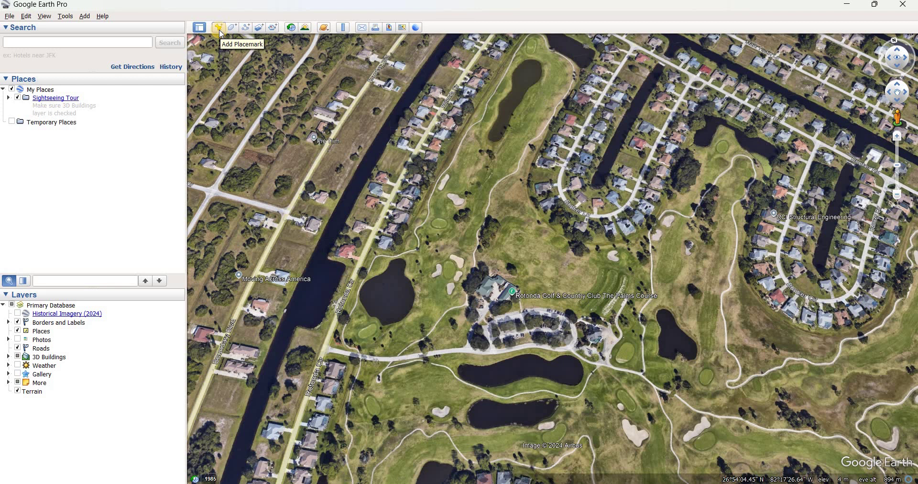
Step: Create a new placemark named 'Sand Traps'
{"action": "left_click", "coordinate": [219, 28]}
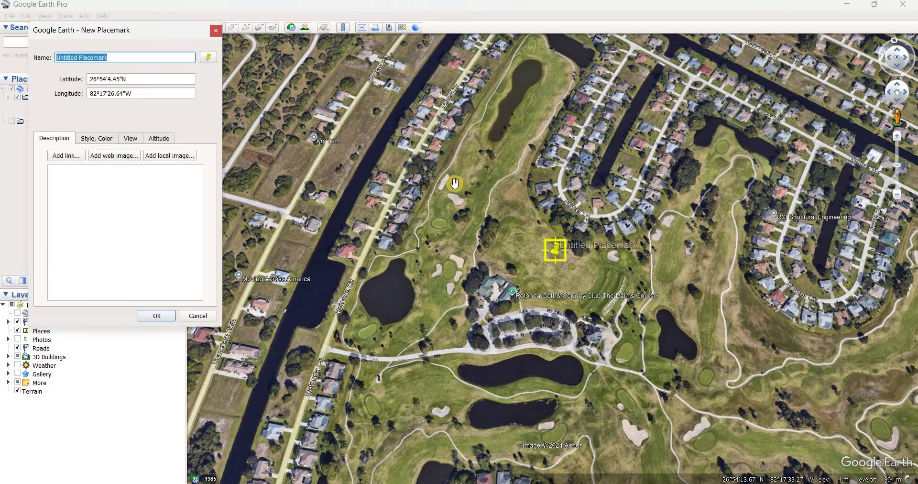
{"action": "left_click_drag", "start_coordinate": [147, 37], "coordinate": [298, 181]}
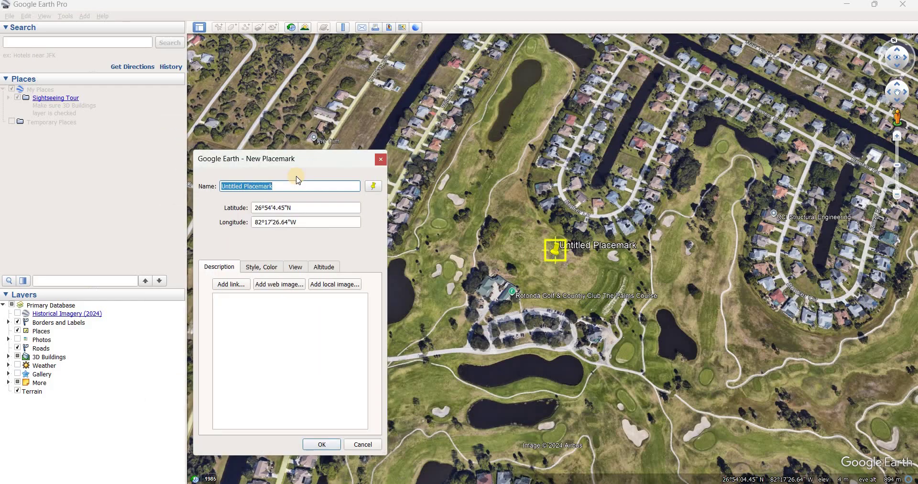
{"action": "type", "text": "Sand "}
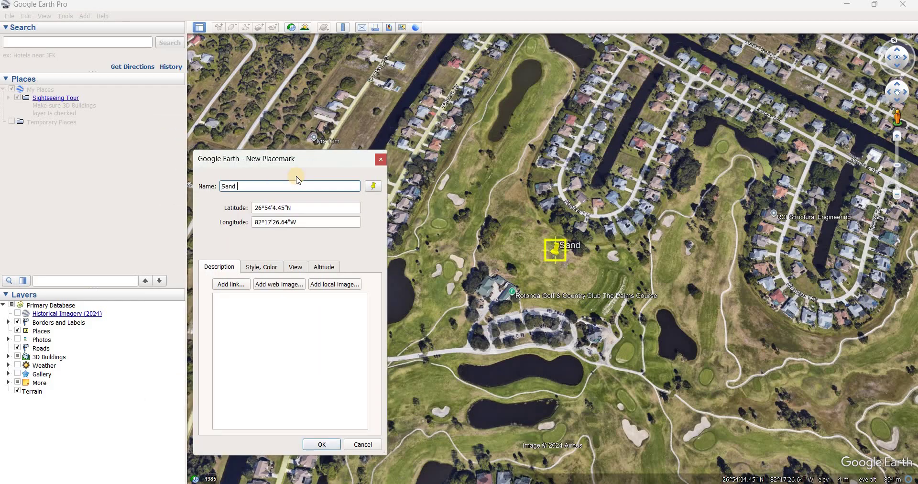
{"action": "type", "text": "Trsaps"}
{"action": "key", "text": "BackSpace"}
{"action": "key", "text": "BackSpace"}
{"action": "key", "text": "BackSpace"}
{"action": "key", "text": "BackSpace"}
{"action": "type", "text": "aps"}
{"action": "left_click_drag", "start_coordinate": [297, 162], "coordinate": [209, 163]}
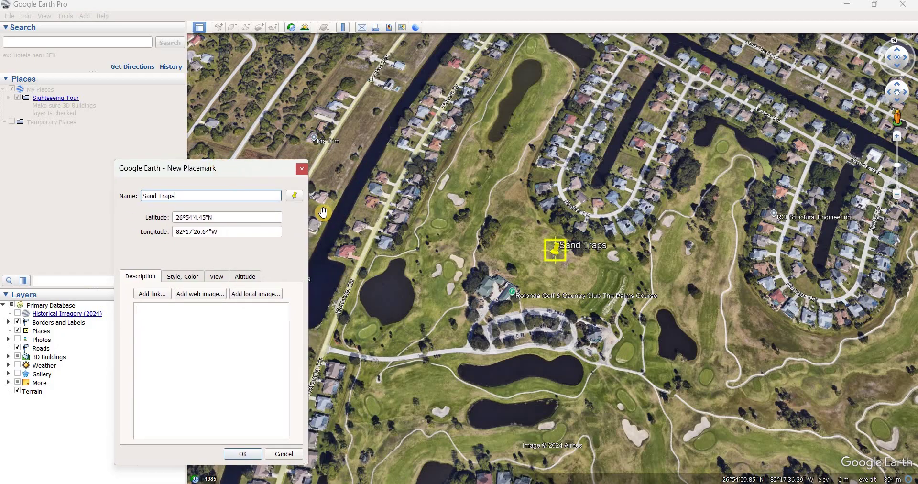
Step: Place the pin on the bunker's top edge at 26°54'8.90"N, 82°17'31.48"W
{"action": "left_click", "coordinate": [248, 173]}
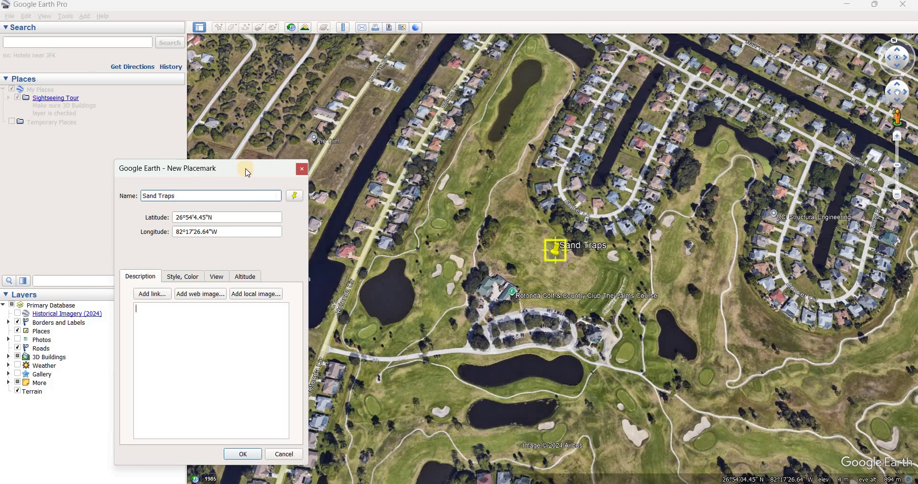
{"action": "left_click_drag", "start_coordinate": [554, 250], "coordinate": [461, 196]}
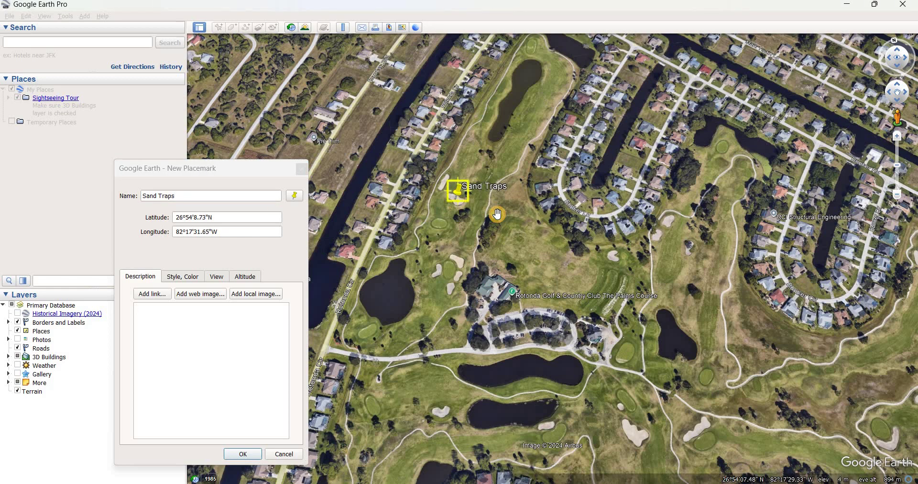
{"action": "scroll", "coordinate": [498, 215], "scroll_direction": "up", "scroll_amount": 1}
{"action": "scroll", "coordinate": [498, 215], "scroll_direction": "up", "scroll_amount": 1}
{"action": "scroll", "coordinate": [495, 214], "scroll_direction": "up", "scroll_amount": 2}
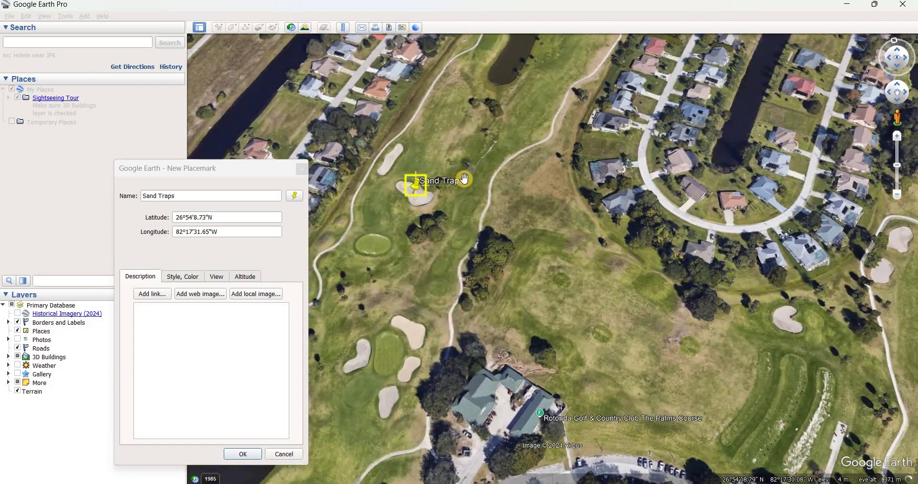
{"action": "scroll", "coordinate": [493, 213], "scroll_direction": "up", "scroll_amount": 1}
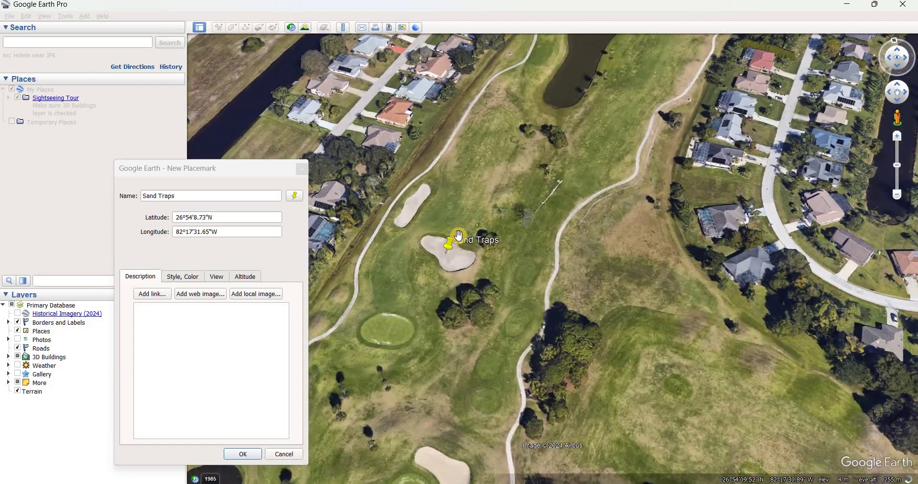
{"action": "left_click_drag", "start_coordinate": [454, 248], "coordinate": [458, 234]}
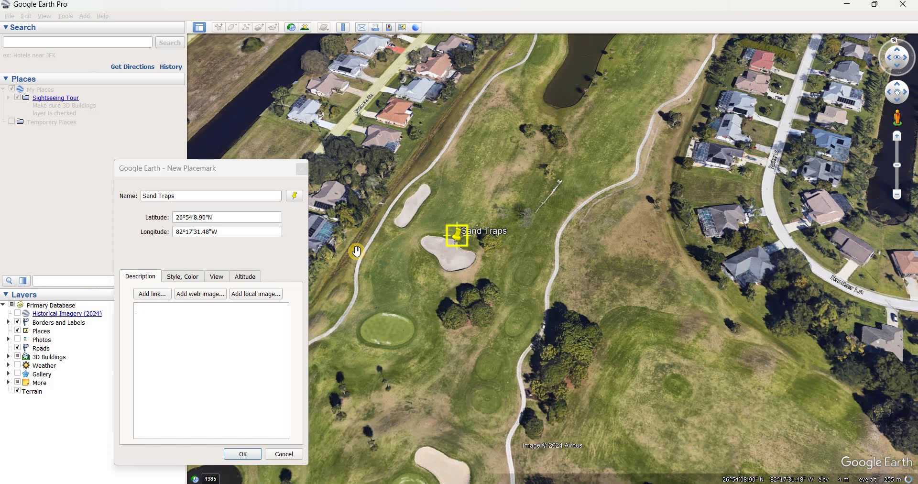
Step: Switch the pin to the yellow star icon, review the placemark tabs, and save it to My Places
{"action": "left_click", "coordinate": [296, 197]}
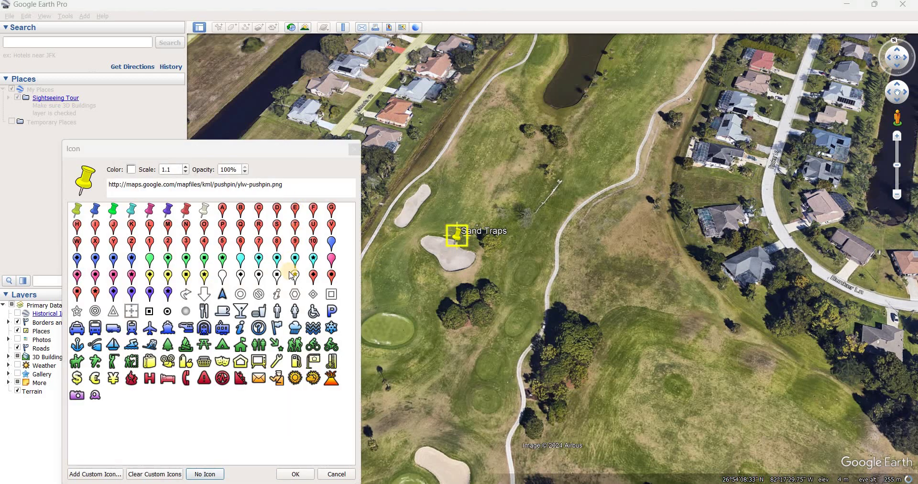
{"action": "left_click", "coordinate": [204, 277]}
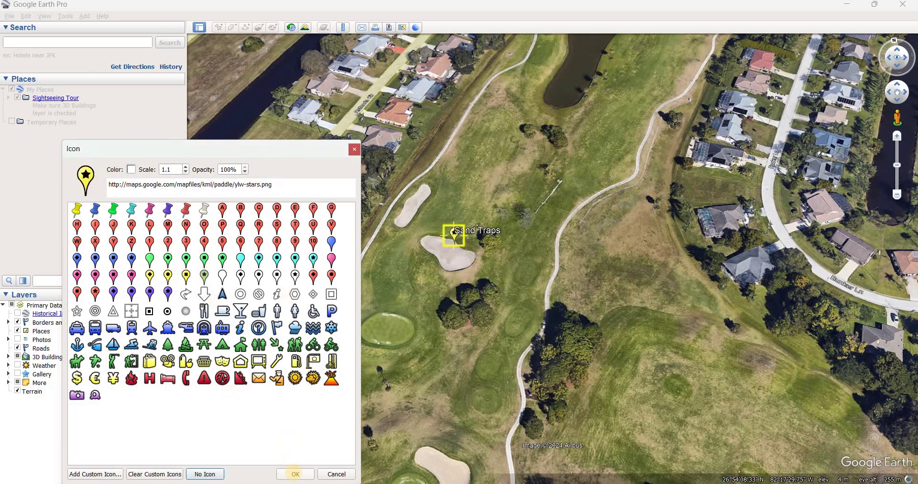
{"action": "left_click", "coordinate": [295, 474]}
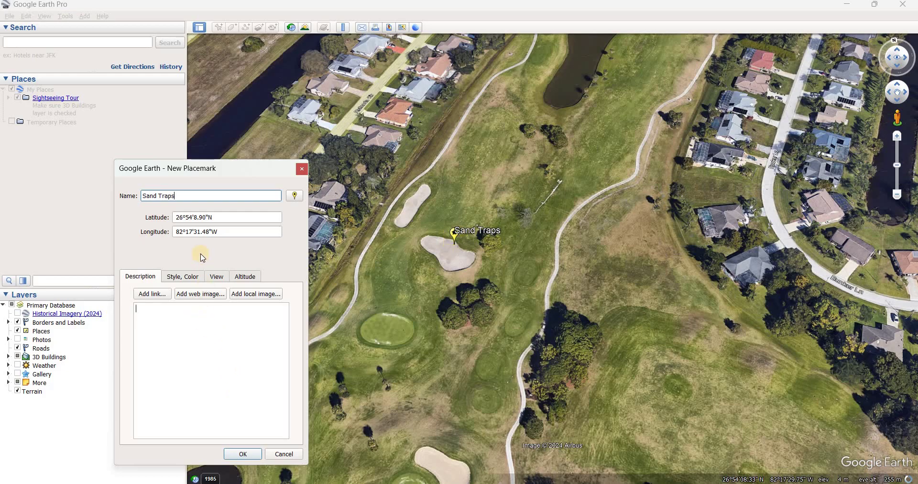
{"action": "left_click", "coordinate": [177, 276]}
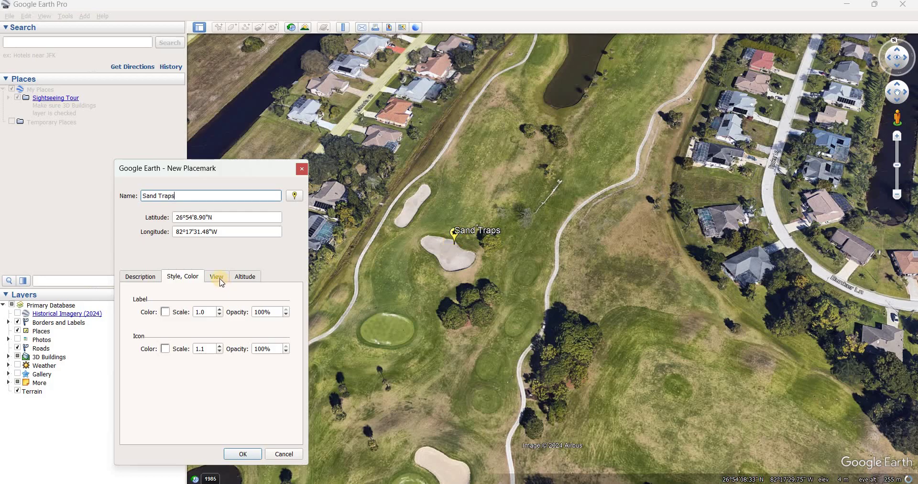
{"action": "left_click", "coordinate": [221, 279]}
{"action": "left_click", "coordinate": [244, 276]}
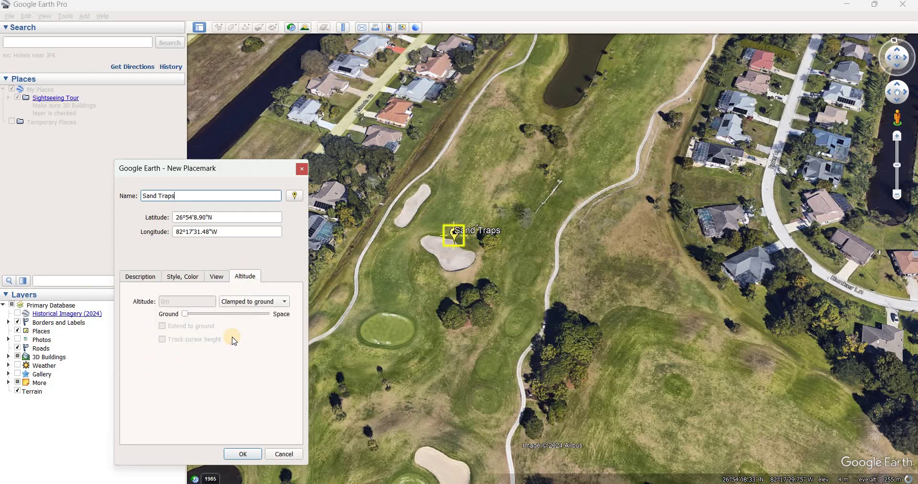
{"action": "left_click", "coordinate": [156, 278]}
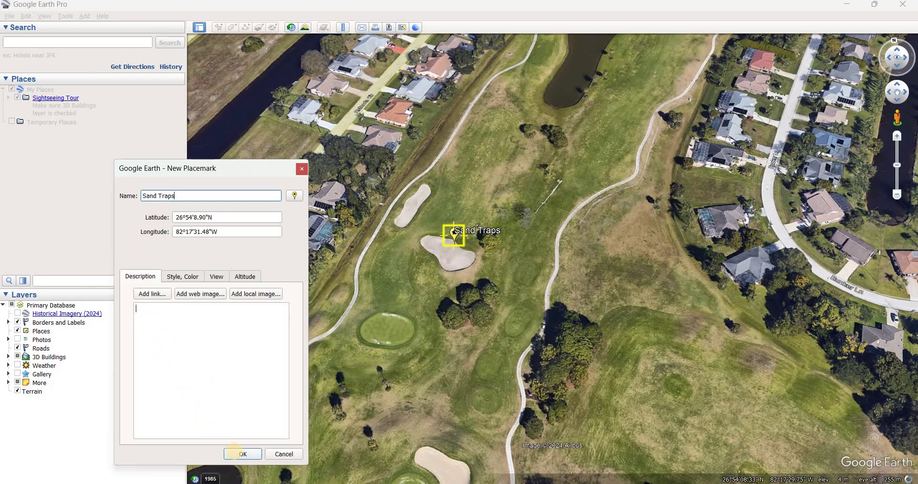
{"action": "left_click", "coordinate": [236, 454]}
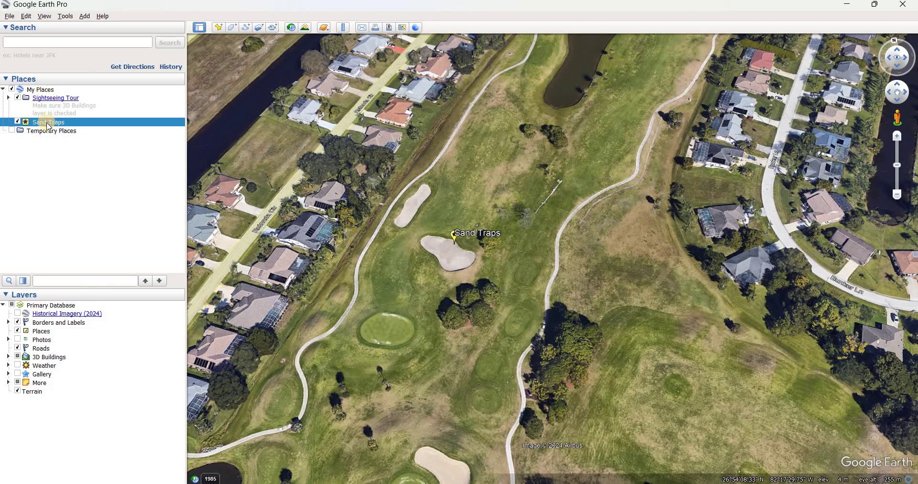
Step: Copy and paste the Sand Traps placemark to create a second one in My Places
{"action": "right_click", "coordinate": [48, 125]}
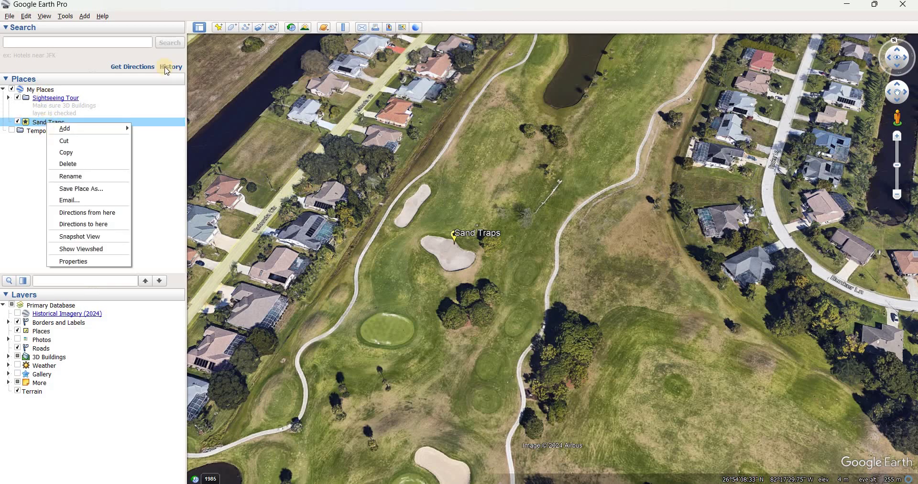
{"action": "left_click", "coordinate": [102, 153]}
{"action": "right_click", "coordinate": [69, 129]}
{"action": "left_click", "coordinate": [90, 159]}
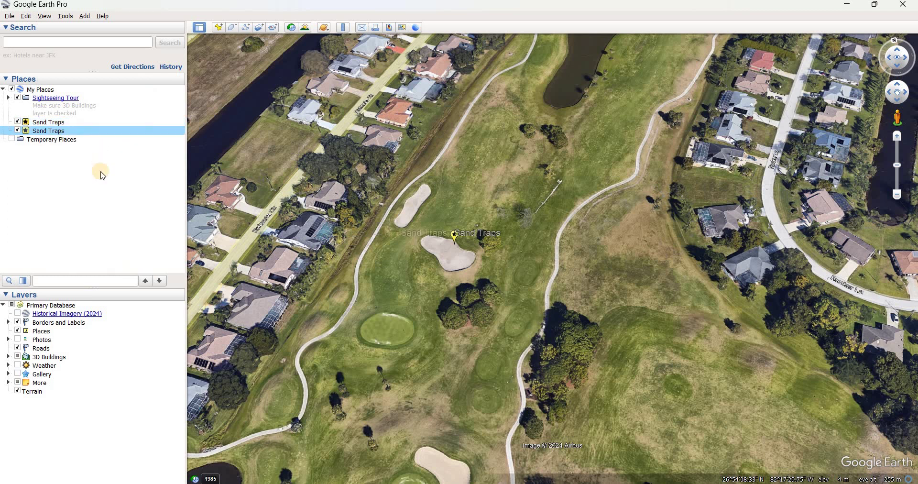
{"action": "left_click", "coordinate": [18, 123]}
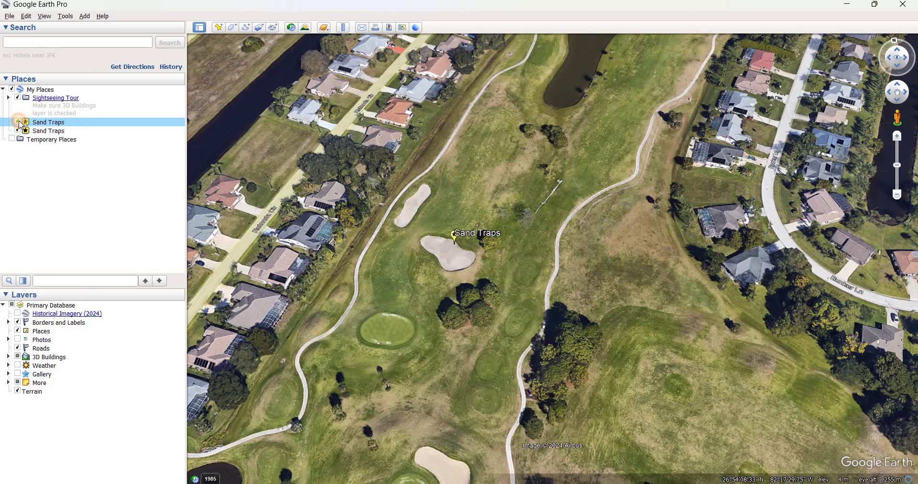
{"action": "left_click", "coordinate": [18, 130]}
{"action": "left_click", "coordinate": [18, 130]}
Step: Move the copy onto the upper bunker at 26°54'9.80"N, 82°17'32.24"W and save it
{"action": "right_click", "coordinate": [47, 133]}
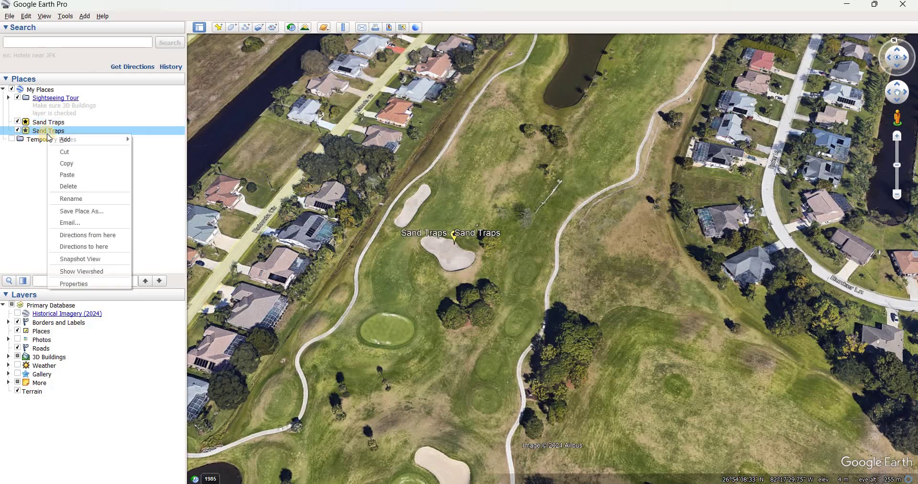
{"action": "left_click", "coordinate": [74, 284]}
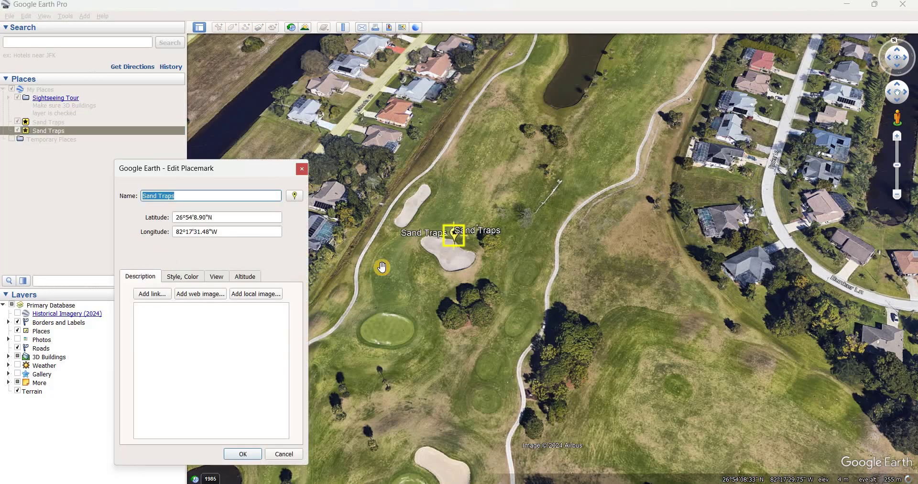
{"action": "left_click_drag", "start_coordinate": [456, 247], "coordinate": [414, 210]}
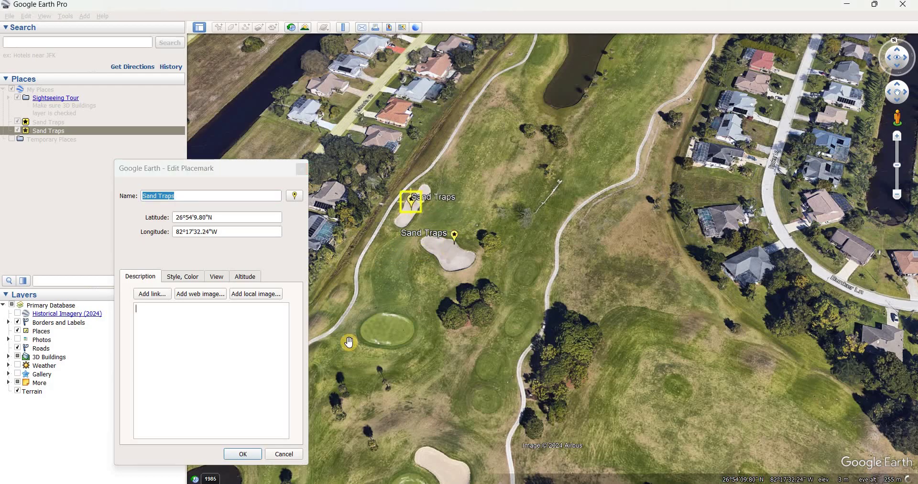
{"action": "left_click", "coordinate": [243, 454]}
Step: Add a third 'Sand Traps' placemark on a lower bunker near the clubhouse
{"action": "left_click_drag", "start_coordinate": [351, 392], "coordinate": [328, 313]}
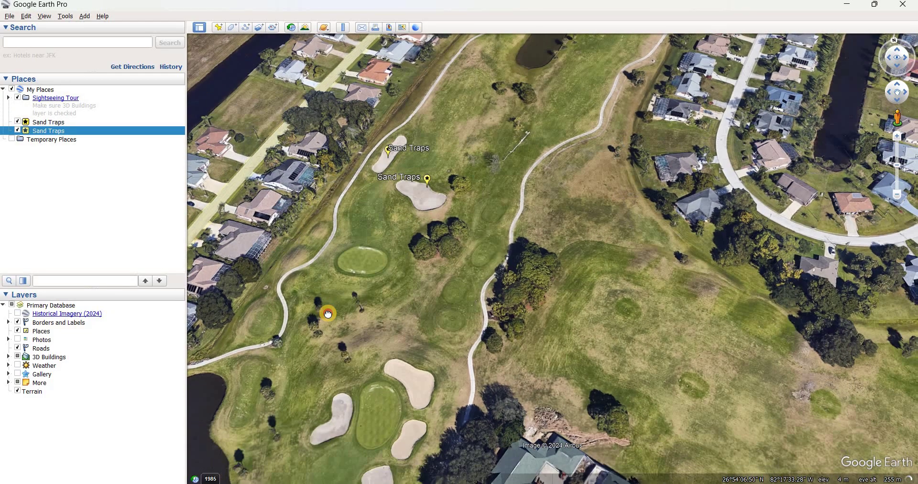
{"action": "left_click", "coordinate": [220, 29]}
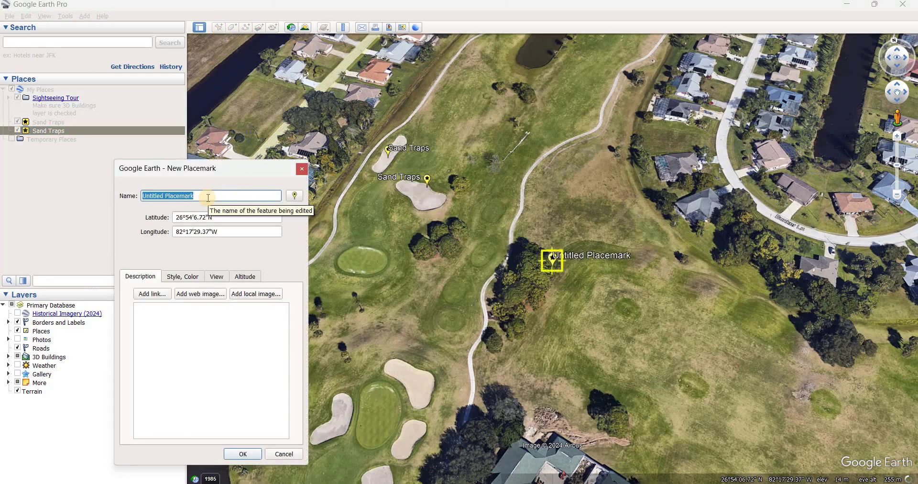
{"action": "type", "text": "Sand Tra"}
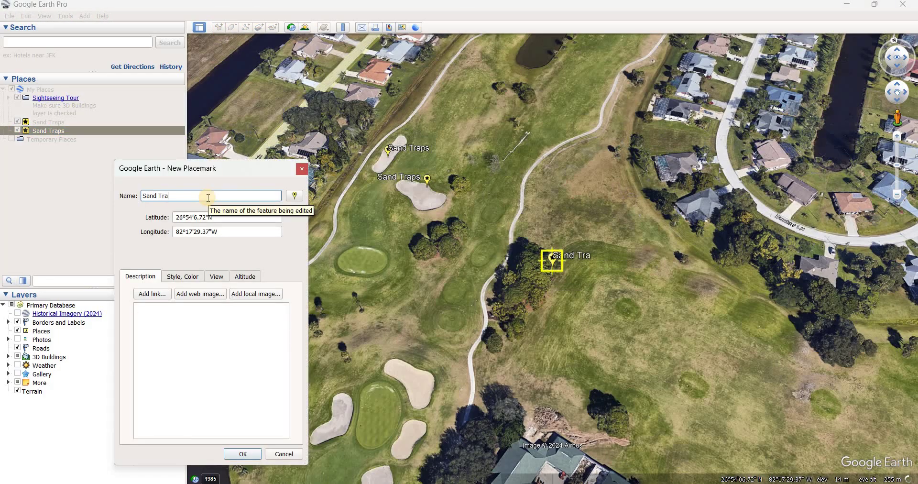
{"action": "key", "text": "Tab"}
{"action": "left_click", "coordinate": [208, 197]}
{"action": "type", "text": "ps"}
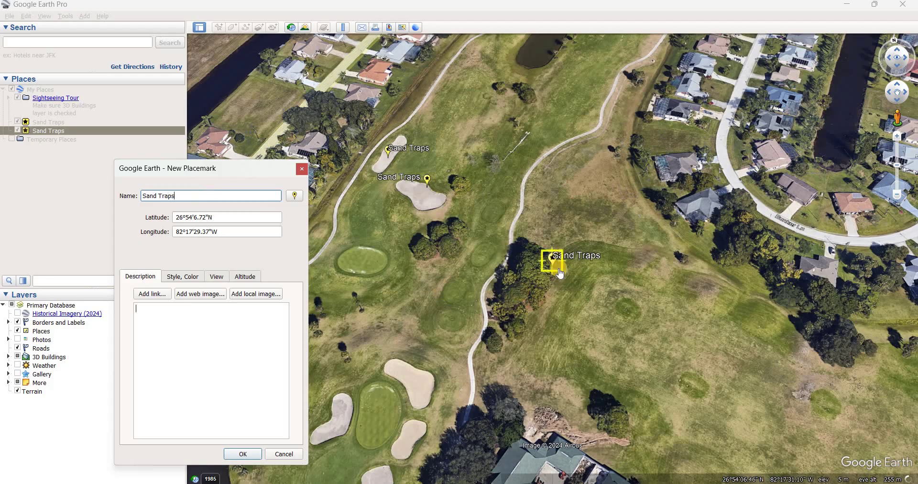
{"action": "left_click_drag", "start_coordinate": [553, 261], "coordinate": [417, 369]}
{"action": "left_click", "coordinate": [243, 454]}
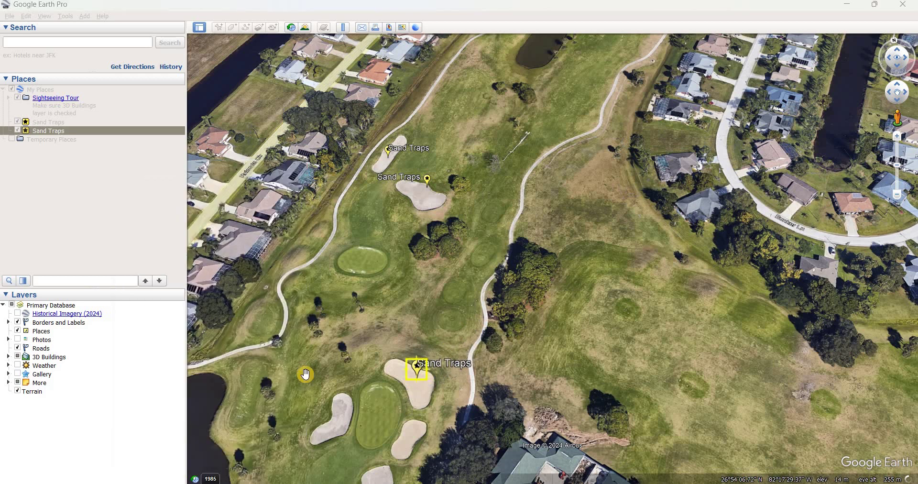
{"action": "left_click_drag", "start_coordinate": [336, 290], "coordinate": [340, 306]}
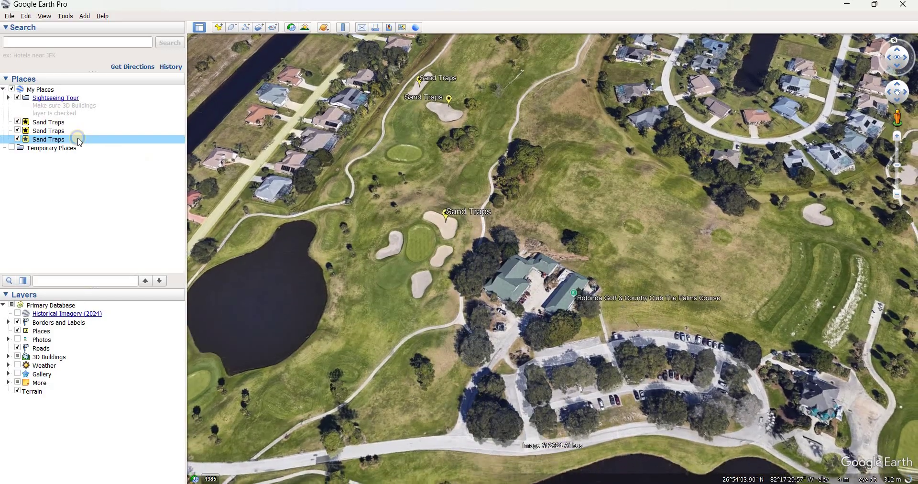
Step: Paste a fourth Sand Traps copy and move it down onto a nearby bunker
{"action": "right_click", "coordinate": [81, 139]}
{"action": "left_click", "coordinate": [97, 168]}
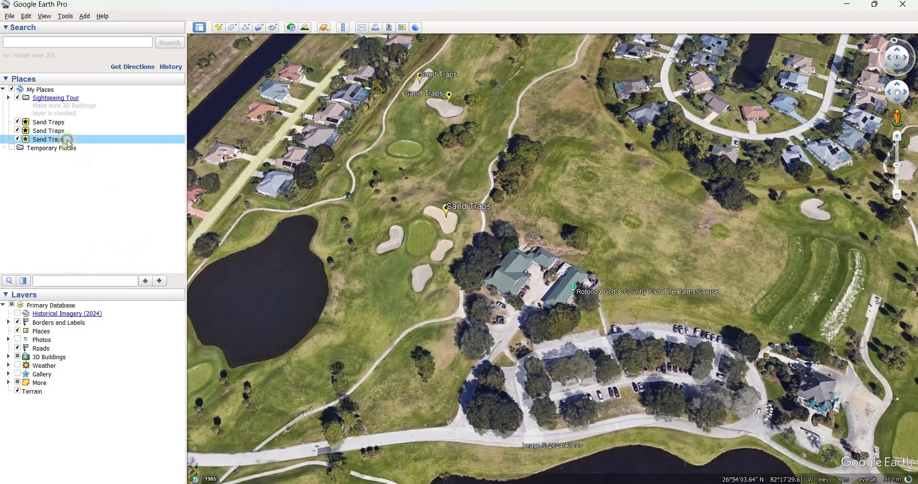
{"action": "right_click", "coordinate": [66, 139]}
{"action": "left_click", "coordinate": [89, 182]}
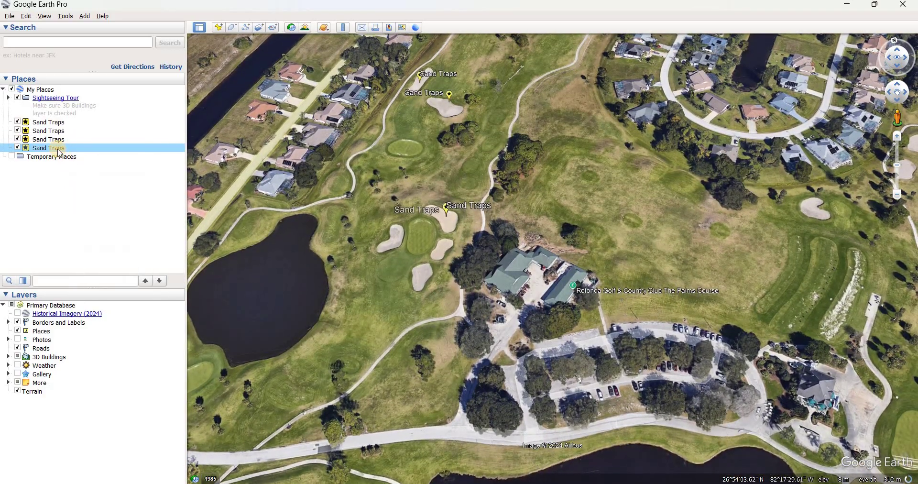
{"action": "right_click", "coordinate": [58, 151]}
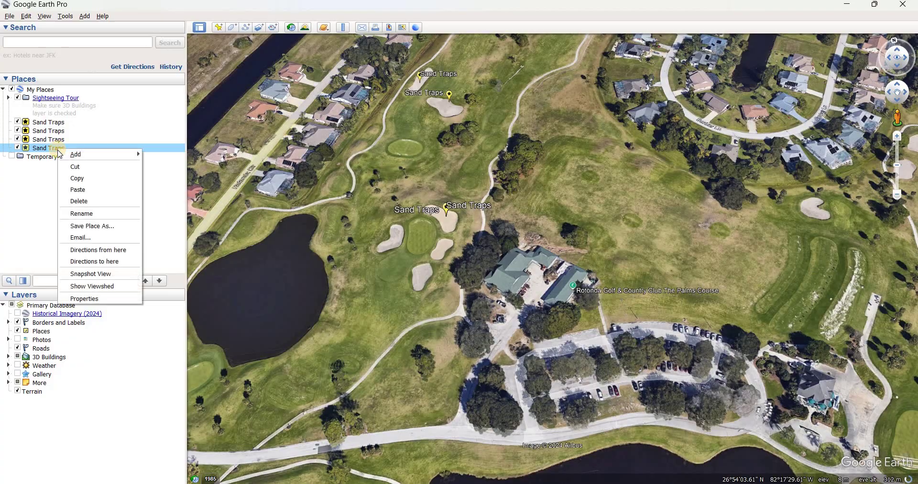
{"action": "left_click", "coordinate": [92, 298]}
{"action": "left_click_drag", "start_coordinate": [445, 207], "coordinate": [444, 262]}
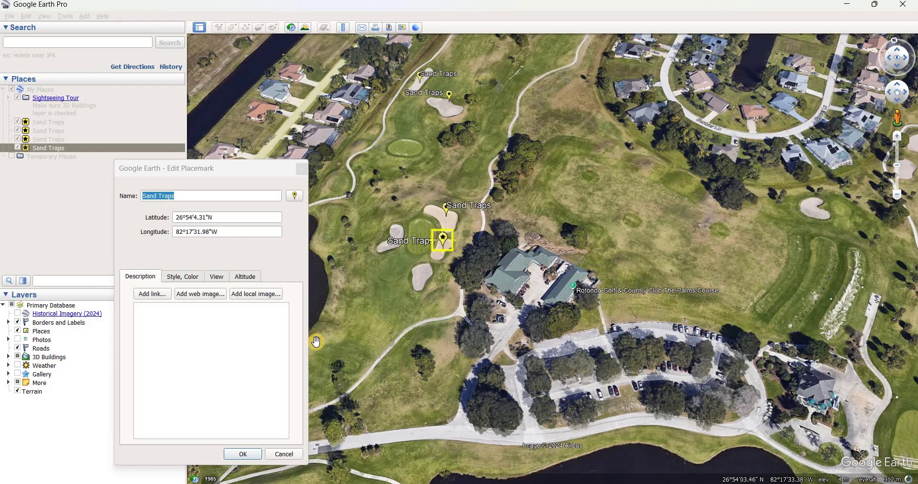
{"action": "left_click", "coordinate": [258, 455]}
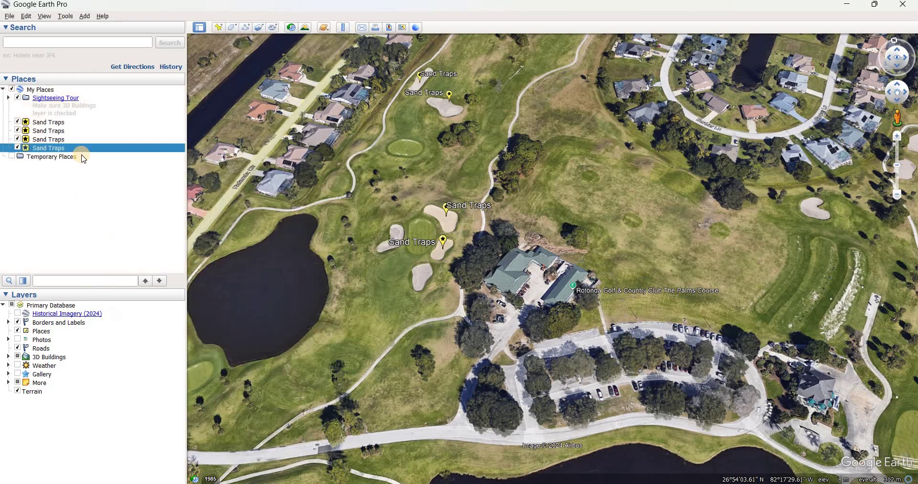
Step: Paste a fifth Sand Traps copy and place it on the left bunker
{"action": "right_click", "coordinate": [75, 151]}
{"action": "left_click", "coordinate": [70, 164]}
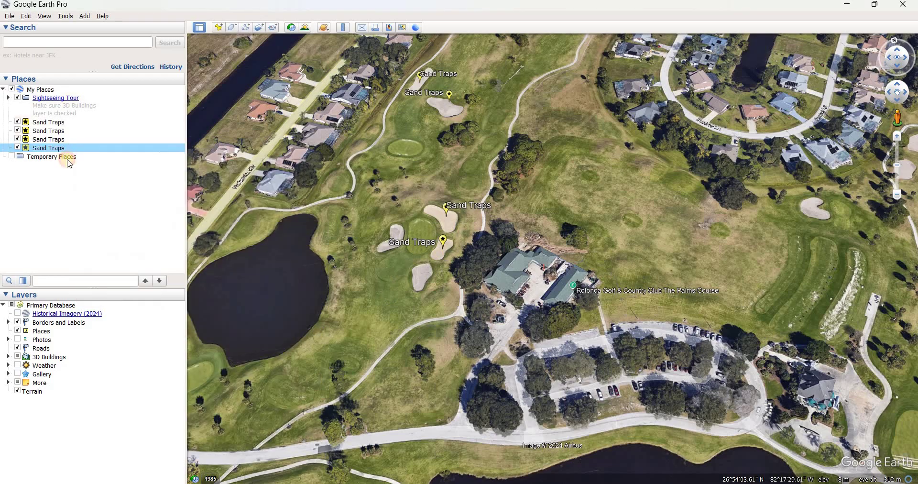
{"action": "right_click", "coordinate": [61, 151]}
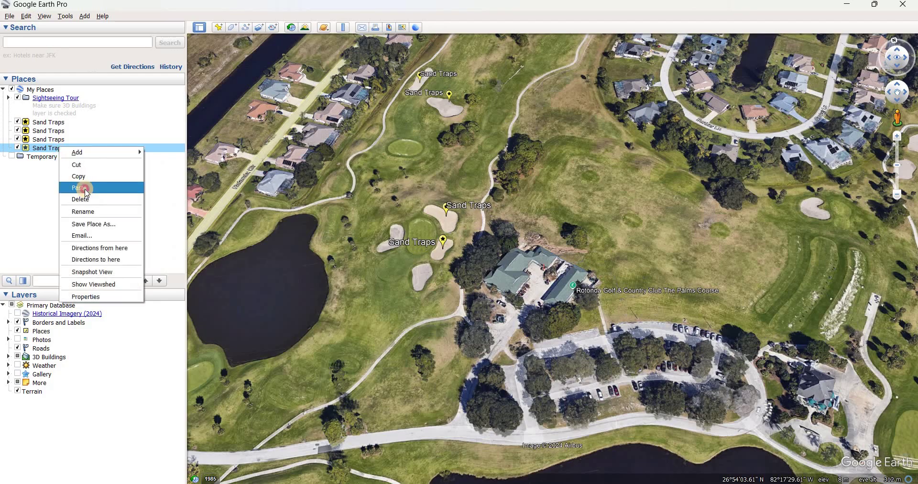
{"action": "left_click", "coordinate": [93, 186]}
{"action": "right_click", "coordinate": [71, 159]}
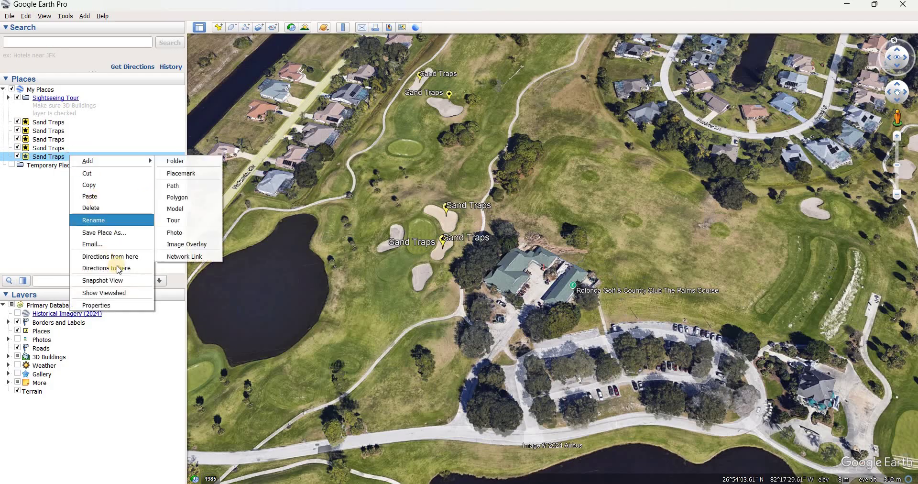
{"action": "left_click", "coordinate": [123, 302]}
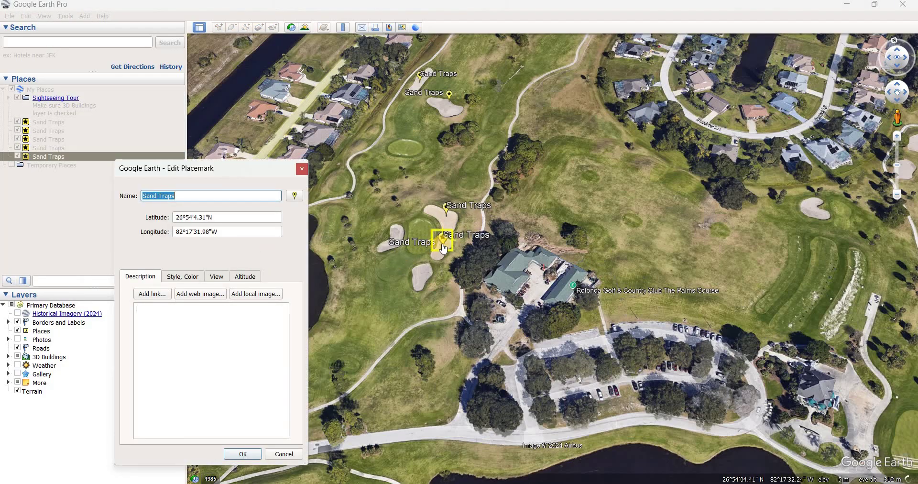
{"action": "left_click_drag", "start_coordinate": [444, 246], "coordinate": [401, 244]}
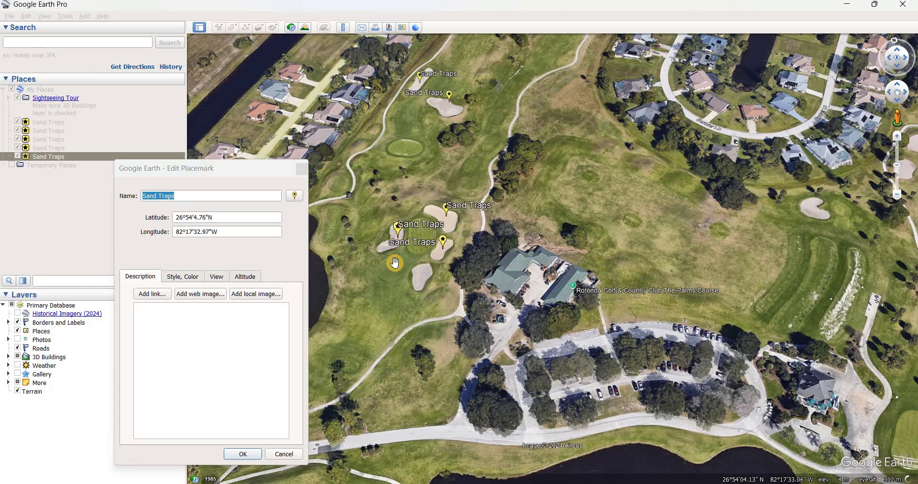
{"action": "key", "text": "Return"}
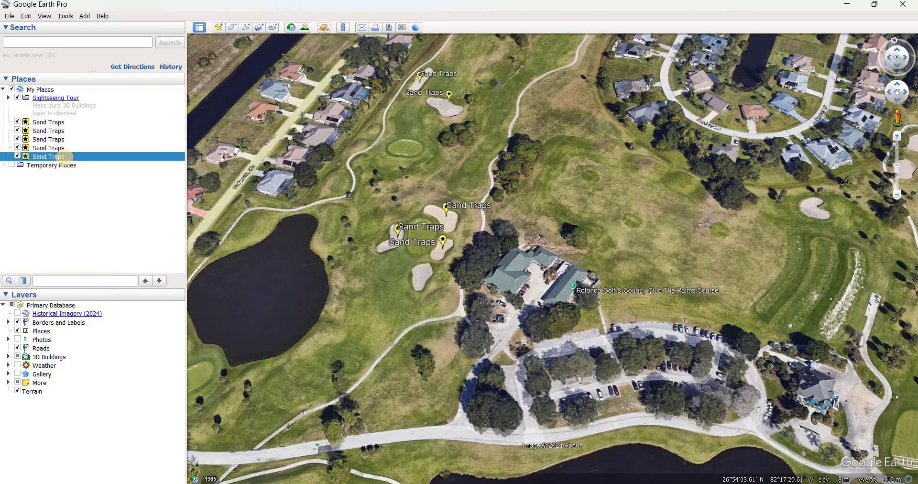
Step: Select all five Sand Traps placemarks and combine them into one multi-geometry item
{"action": "left_click", "coordinate": [46, 123], "text": "shift"}
{"action": "left_click", "coordinate": [49, 156]}
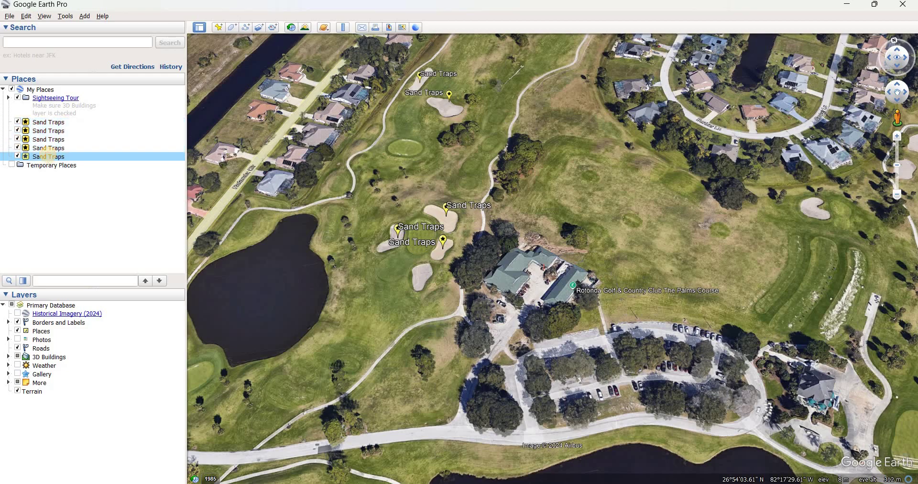
{"action": "left_click", "coordinate": [46, 147], "text": "shift"}
{"action": "left_click", "coordinate": [48, 123], "text": "shift"}
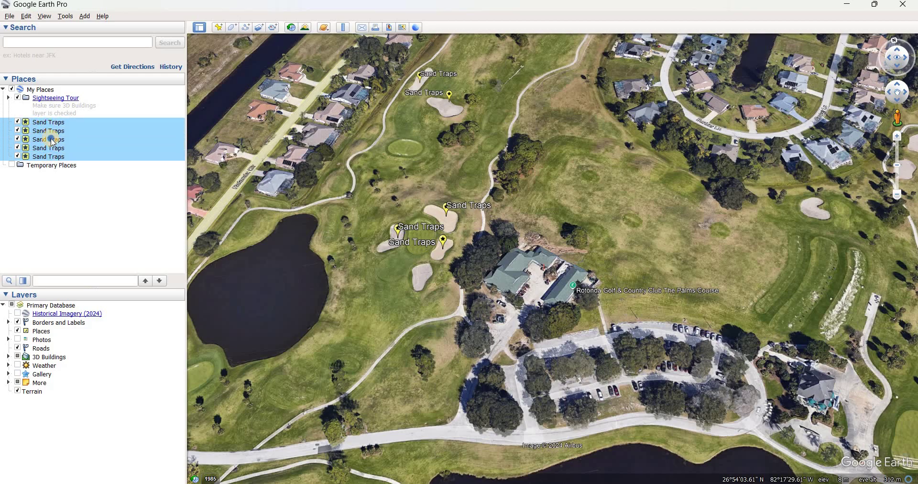
{"action": "right_click", "coordinate": [52, 142]}
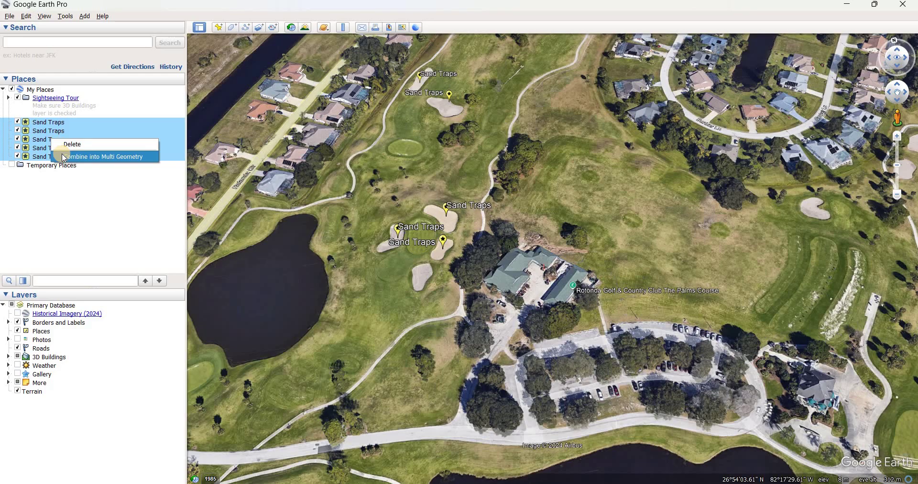
{"action": "left_click", "coordinate": [63, 157]}
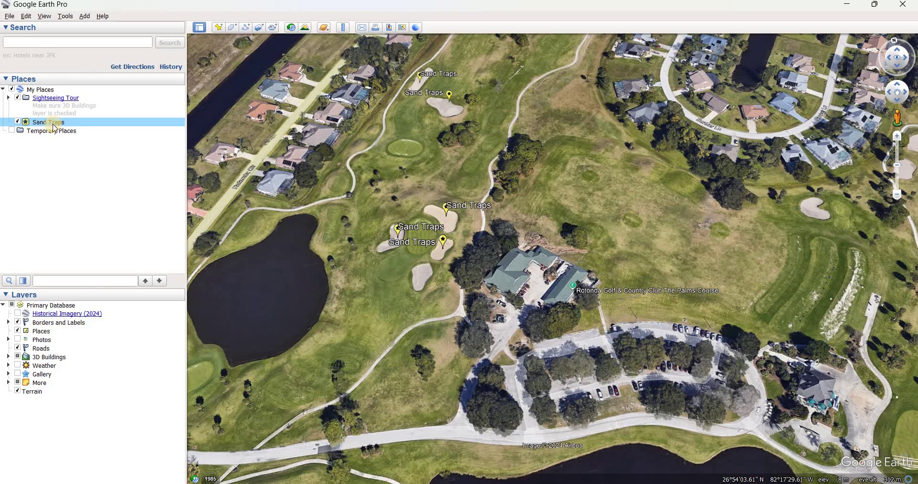
{"action": "left_click", "coordinate": [18, 122]}
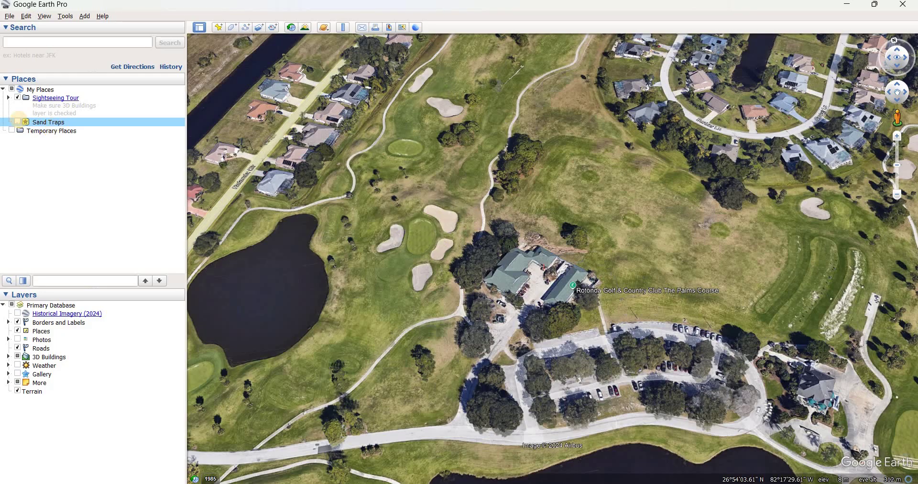
{"action": "left_click", "coordinate": [17, 122]}
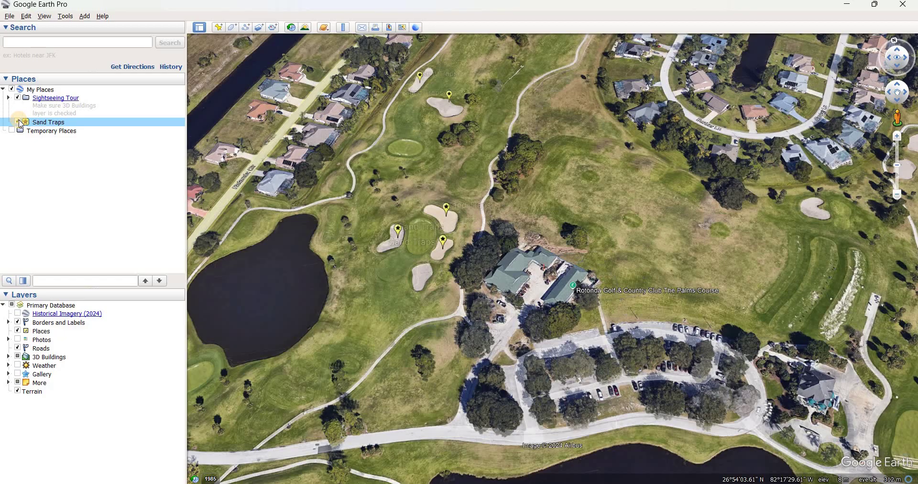
Step: Start Save Place As for Sand Traps with type Kml (*.kml) on the C: drive
{"action": "right_click", "coordinate": [46, 127]}
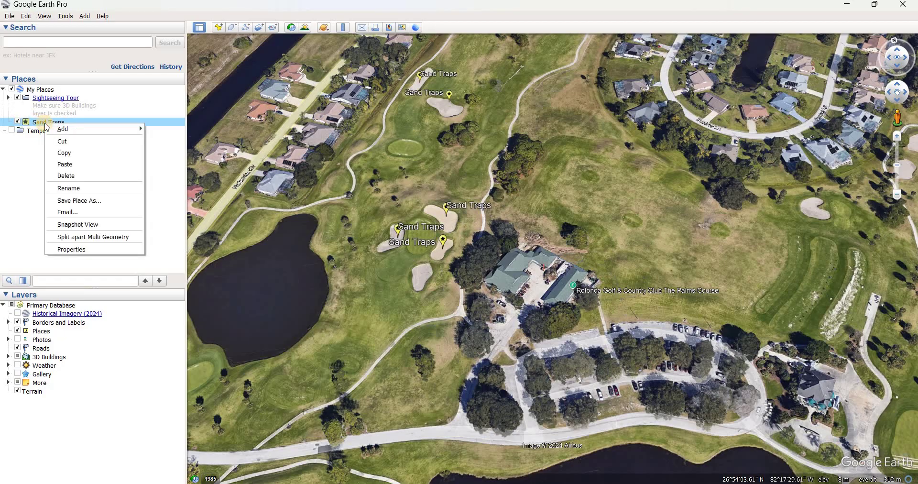
{"action": "left_click", "coordinate": [66, 201]}
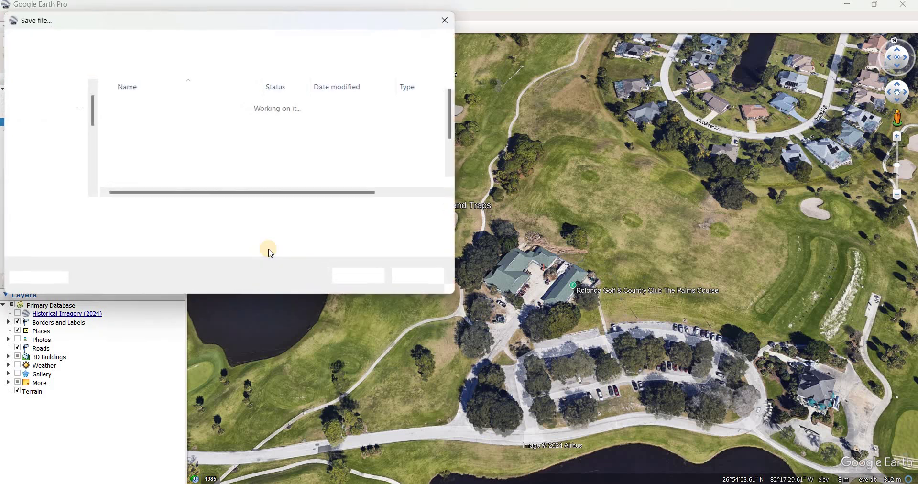
{"action": "left_click", "coordinate": [442, 225]}
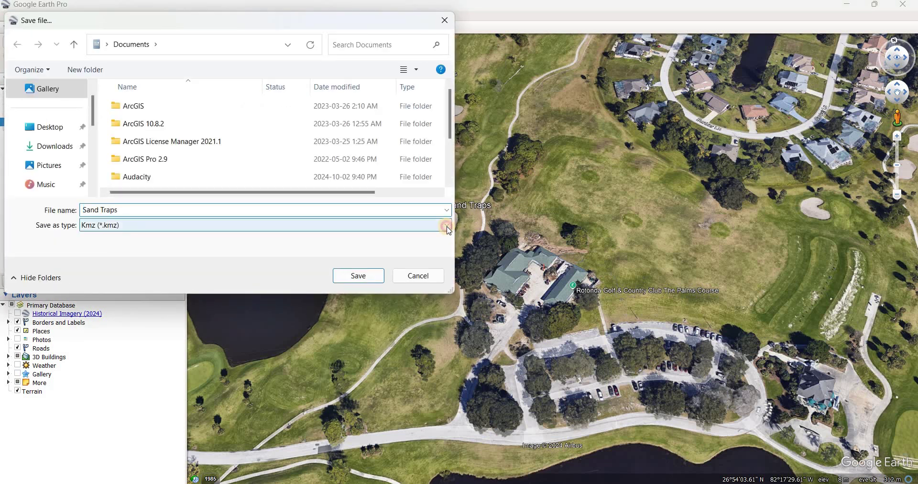
{"action": "left_click", "coordinate": [411, 248]}
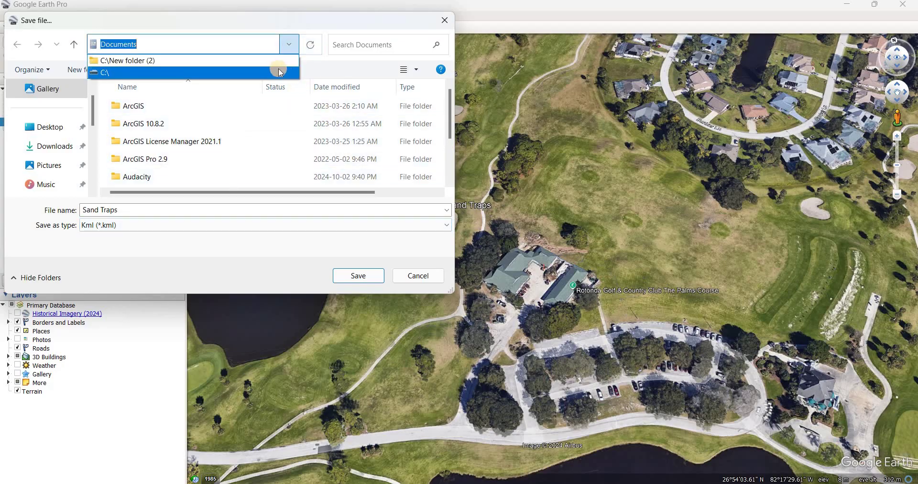
{"action": "left_click", "coordinate": [239, 73]}
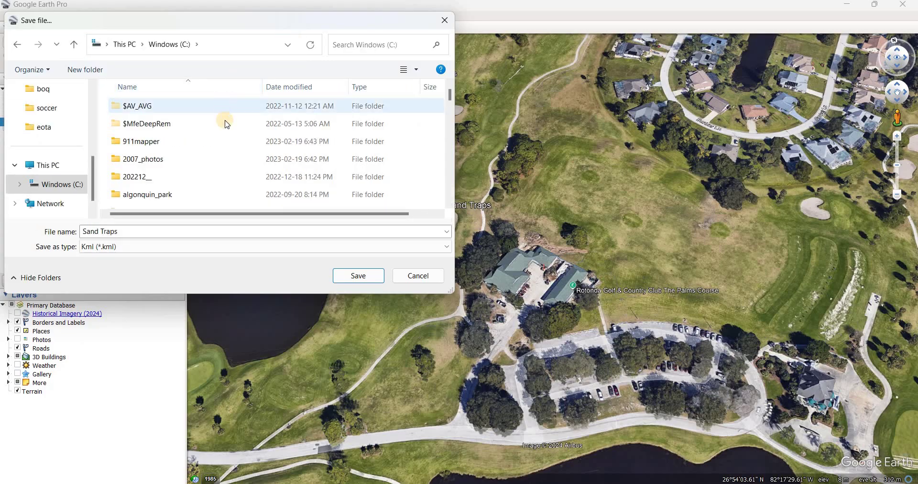